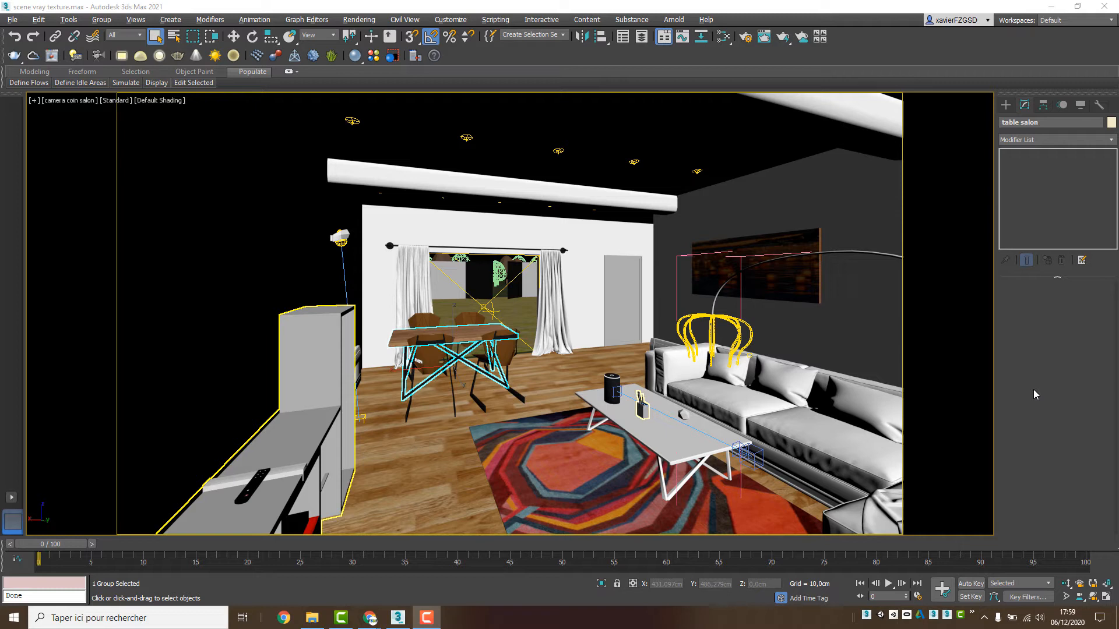
- Create a new material library named vray in the Slate Material Editor's material browser
{"action": "left_click", "coordinate": [720, 38]}
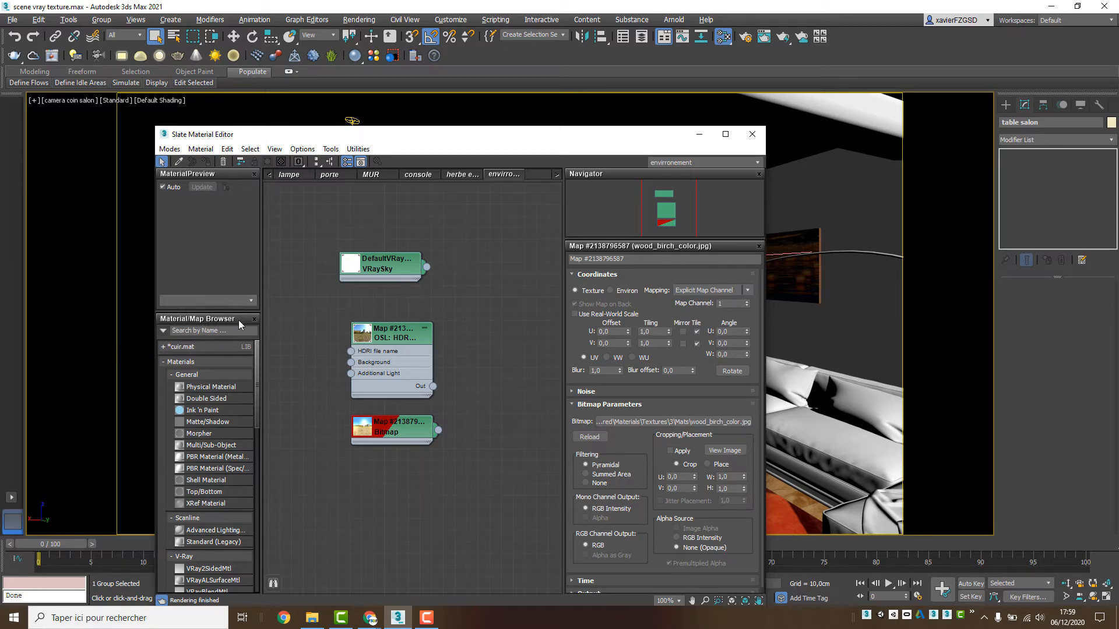
{"action": "left_click", "coordinate": [164, 330]}
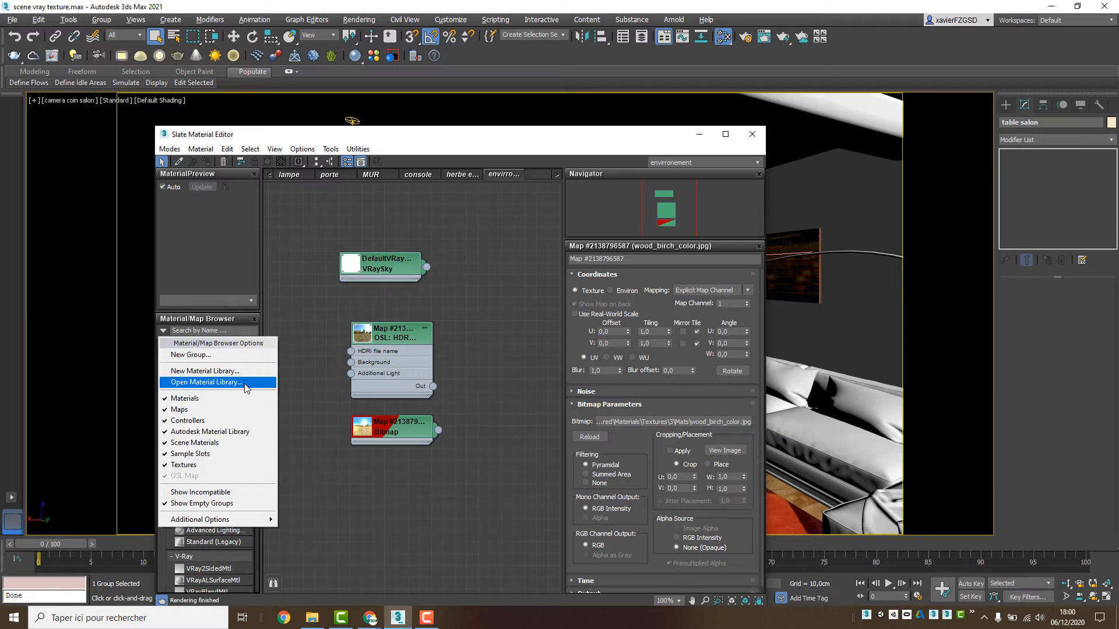
{"action": "left_click", "coordinate": [211, 373]}
{"action": "type", "text": "vray"}
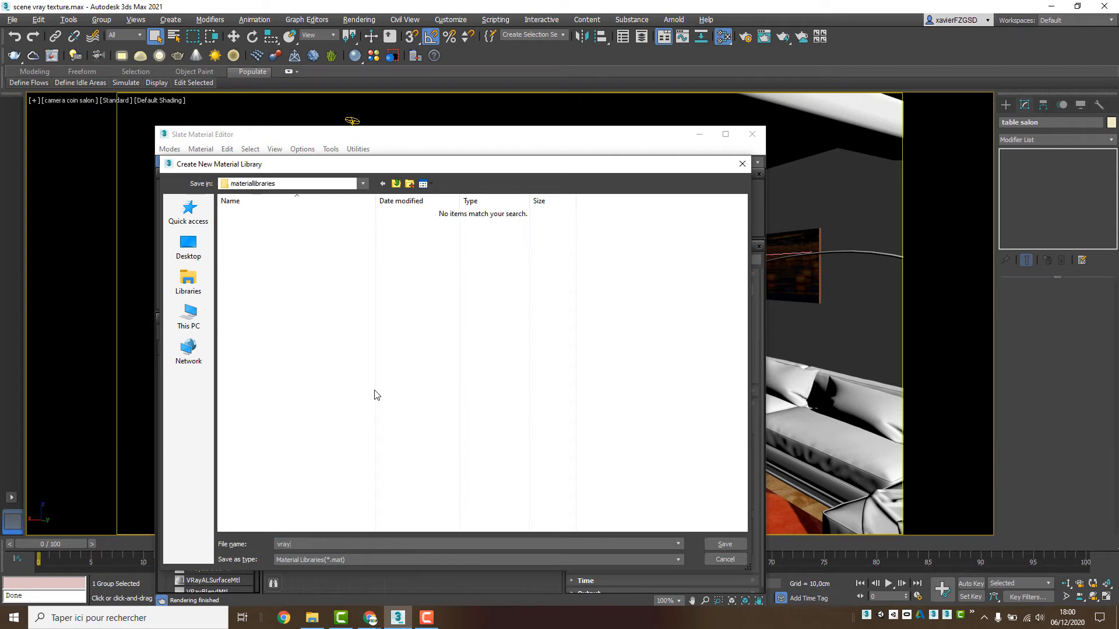
{"action": "key", "text": "Return"}
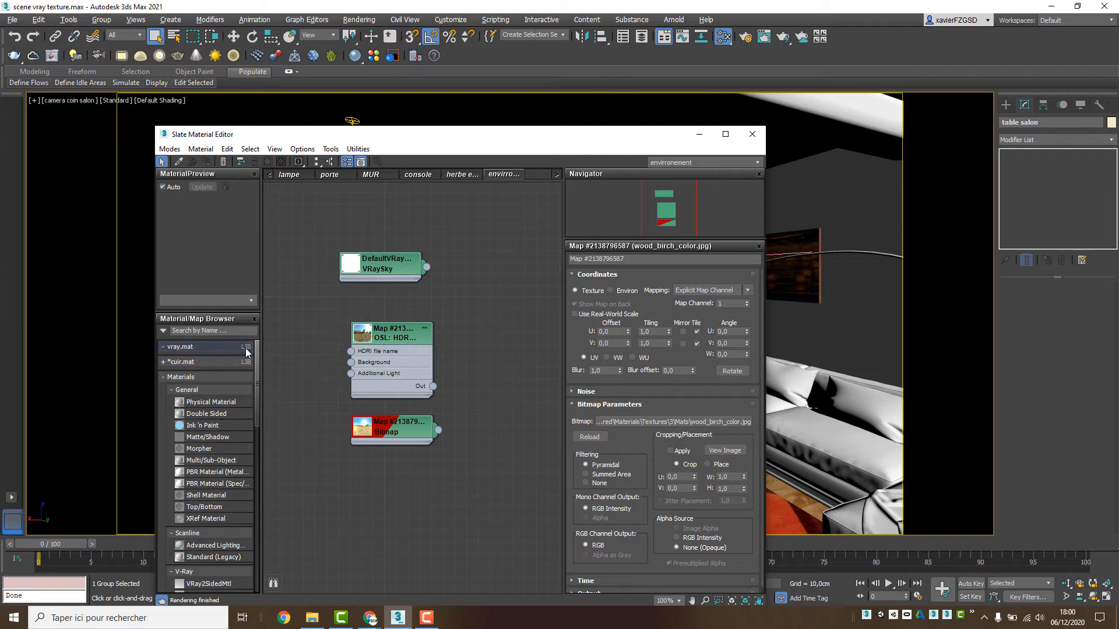
- Copy the scene material table haut (VRayMtl) into the vray.mat library
{"action": "left_click_drag", "start_coordinate": [256, 344], "coordinate": [263, 514]}
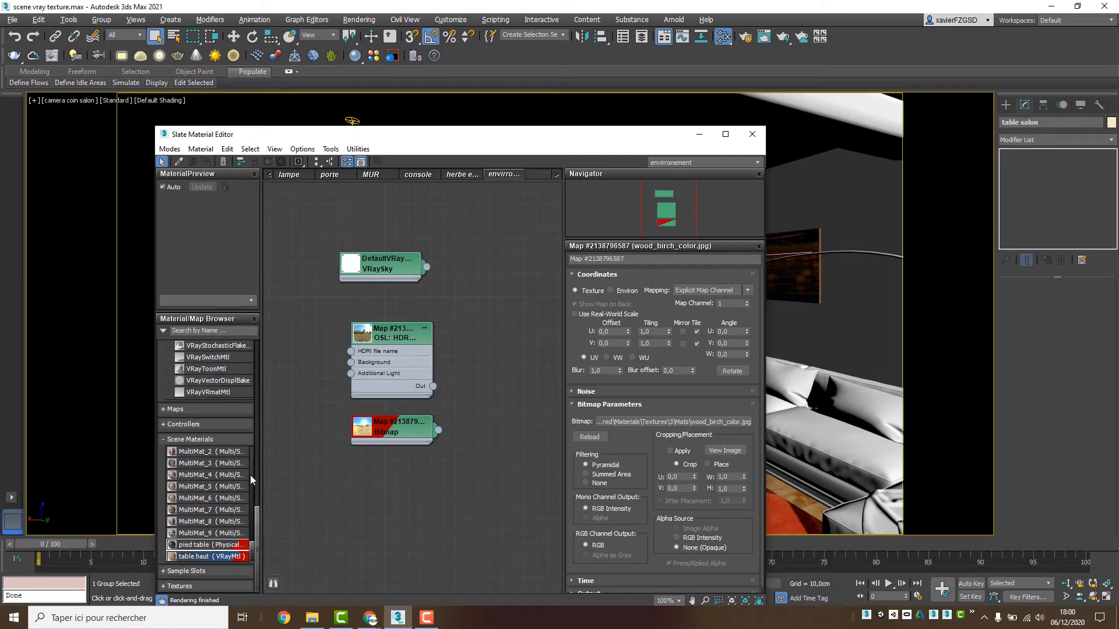
{"action": "mouse_move", "coordinate": [252, 552]}
{"action": "left_mouse_down"}
{"action": "mouse_move", "coordinate": [255, 519]}
{"action": "mouse_move", "coordinate": [257, 553]}
{"action": "left_mouse_up"}
{"action": "right_click", "coordinate": [220, 558]}
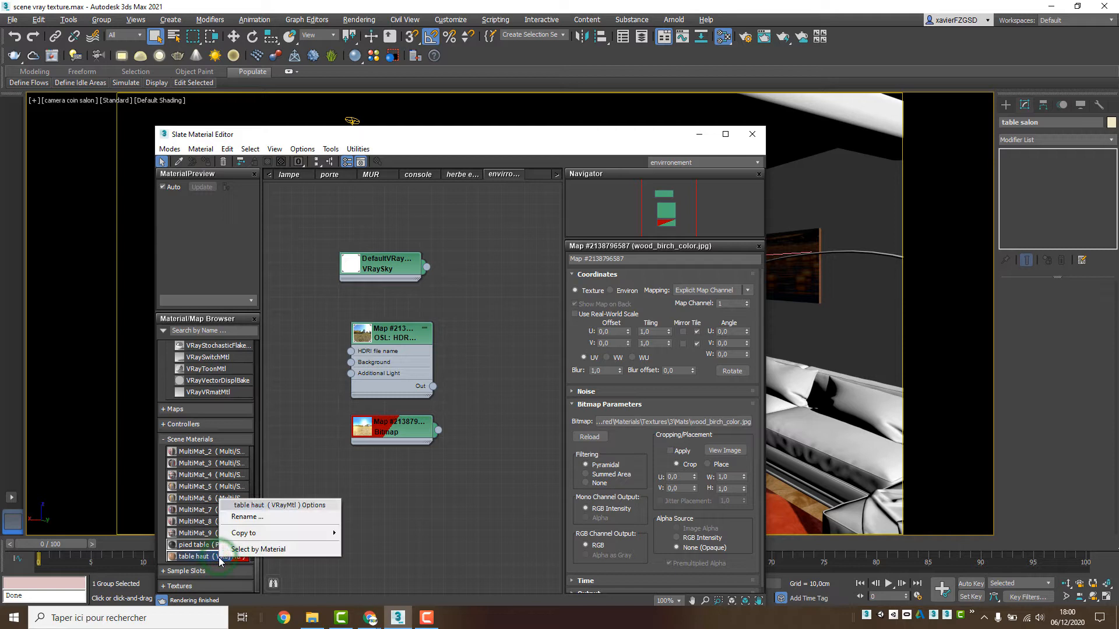
{"action": "mouse_move", "coordinate": [263, 537]}
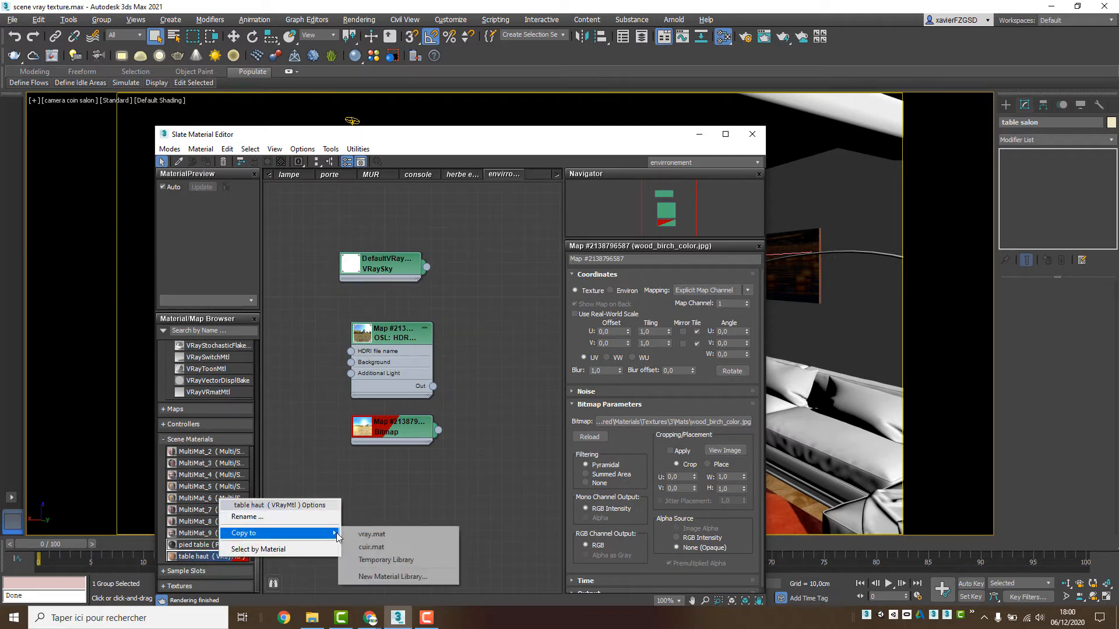
{"action": "left_click", "coordinate": [372, 535]}
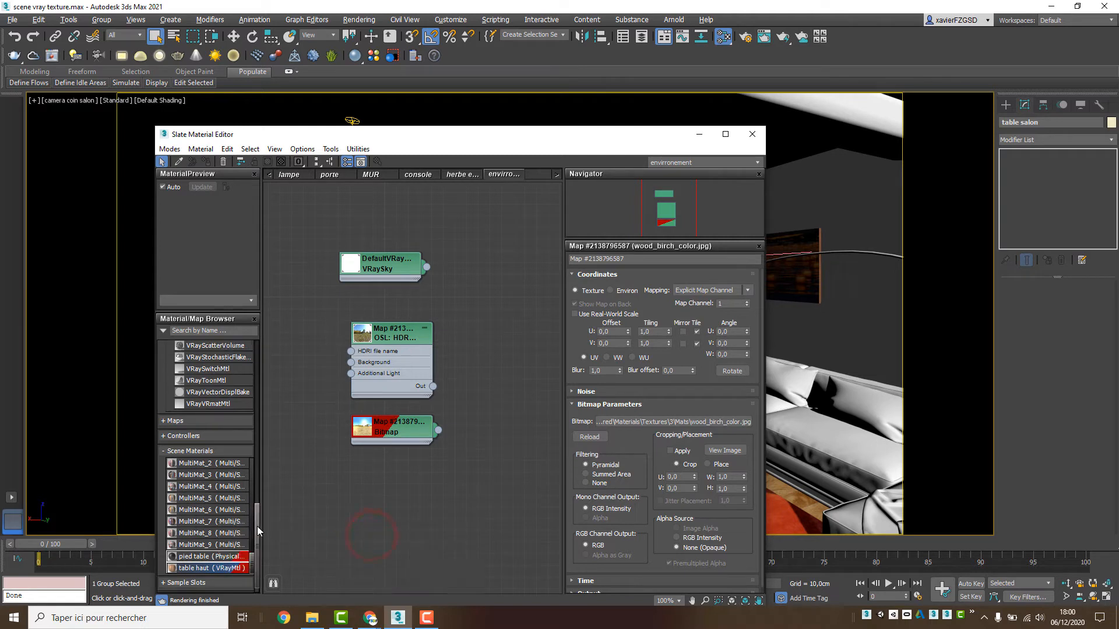
{"action": "left_click_drag", "start_coordinate": [256, 525], "coordinate": [260, 350]}
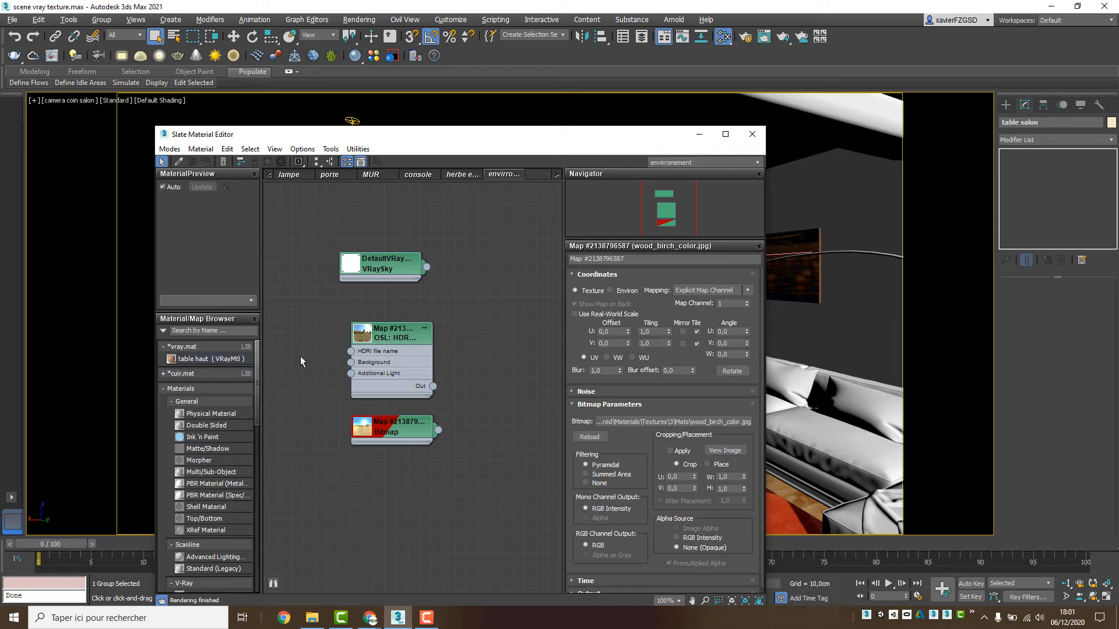
- Bring up the TABLEBASSE material view in the Slate Material Editor
{"action": "left_click", "coordinate": [269, 174]}
{"action": "left_click", "coordinate": [269, 174]}
{"action": "left_click", "coordinate": [269, 173]}
{"action": "left_click", "coordinate": [269, 174]}
{"action": "left_click", "coordinate": [269, 173]}
{"action": "left_click", "coordinate": [269, 174]}
{"action": "left_click", "coordinate": [269, 174]}
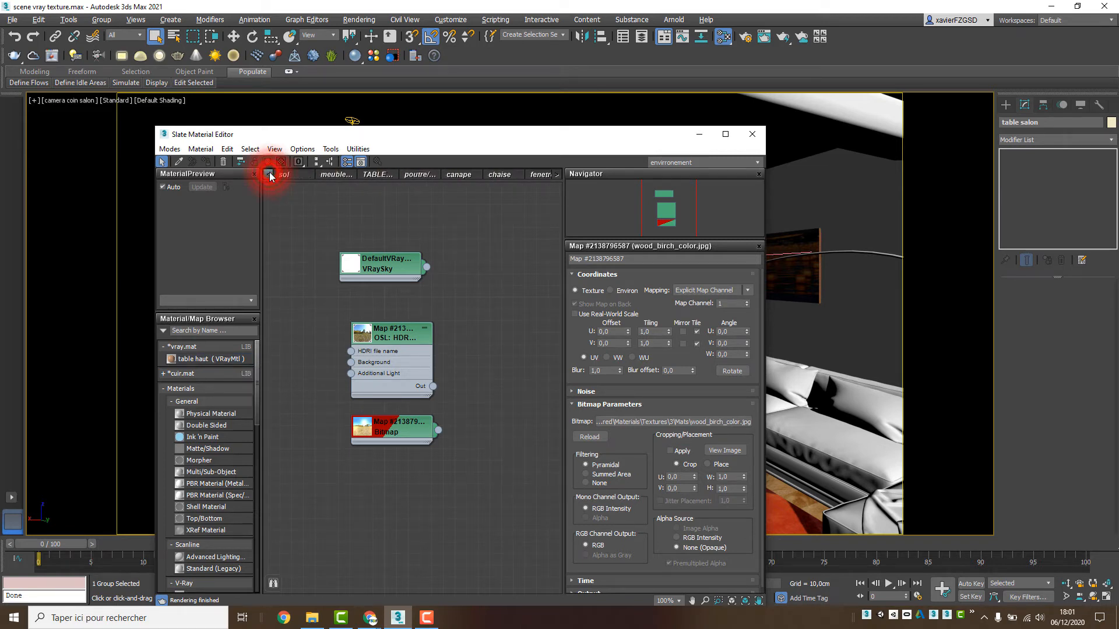
{"action": "left_click", "coordinate": [377, 174]}
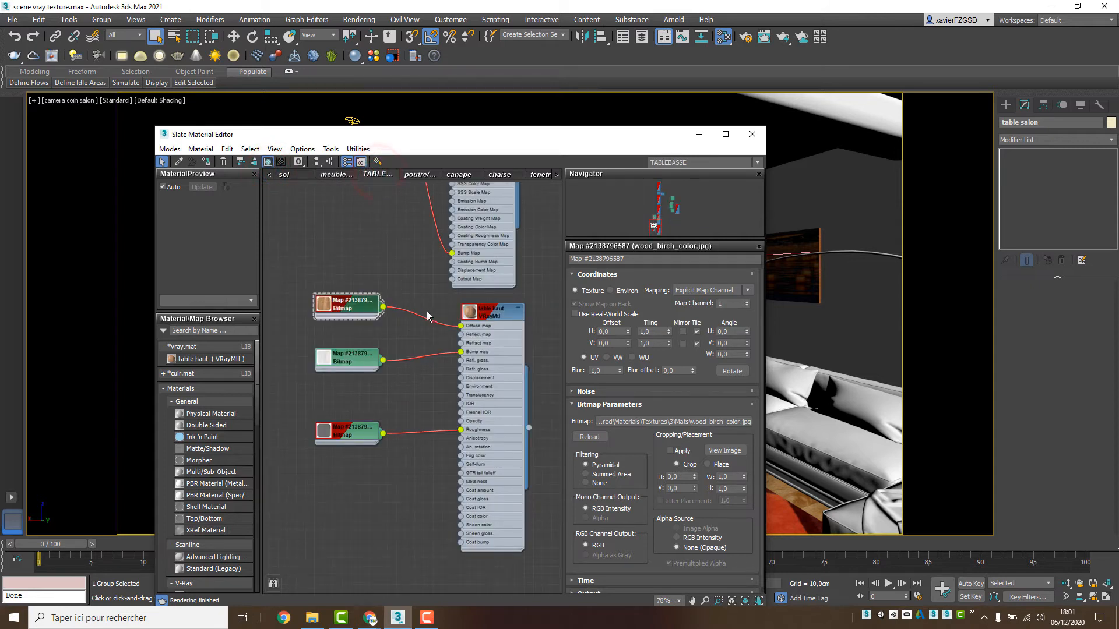
- Examine the table haut VRayMtl node with its diffuse, bump and roughness bitmaps, and the pied table material above it
{"action": "middle_click_drag", "start_coordinate": [427, 316], "coordinate": [417, 325]}
{"action": "middle_click_drag", "start_coordinate": [493, 287], "coordinate": [482, 276]}
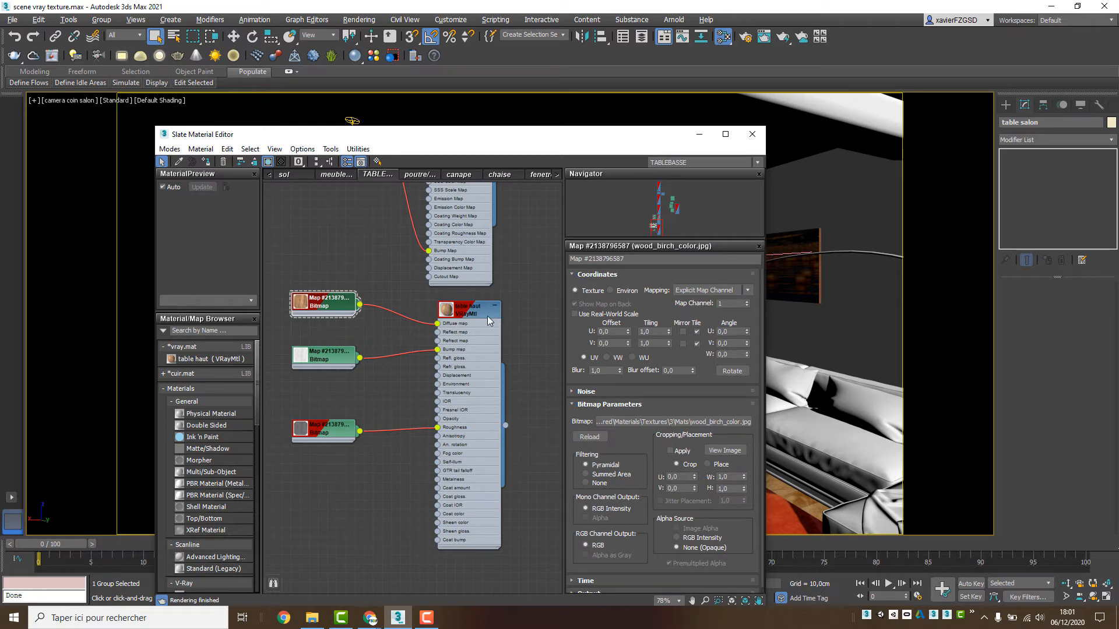
{"action": "middle_click_drag", "start_coordinate": [510, 282], "coordinate": [522, 283]}
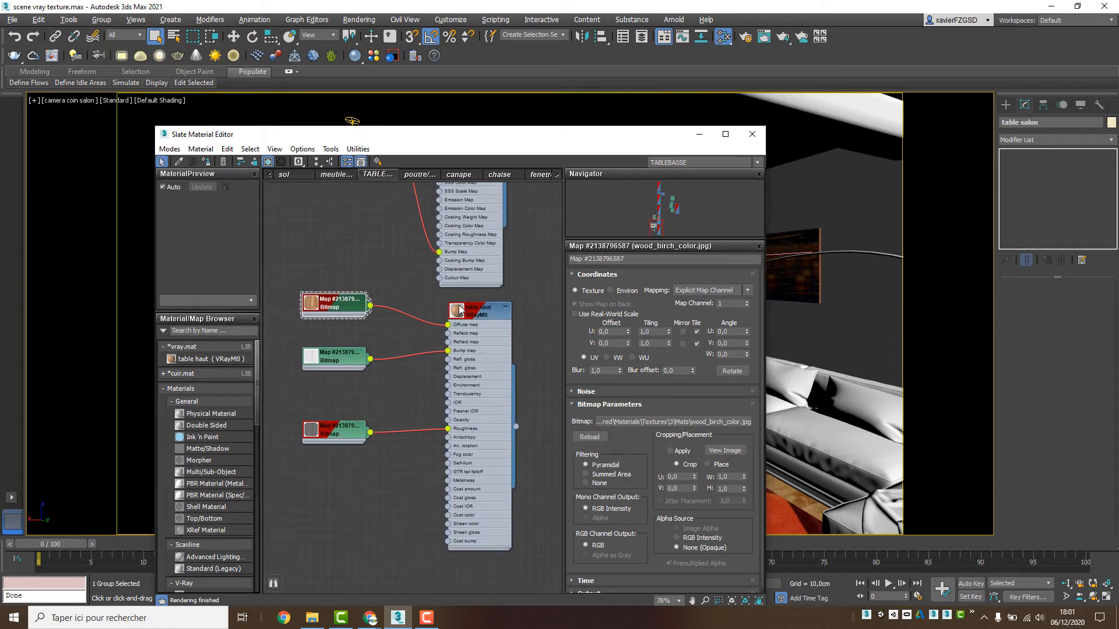
{"action": "middle_click_drag", "start_coordinate": [451, 294], "coordinate": [455, 288]}
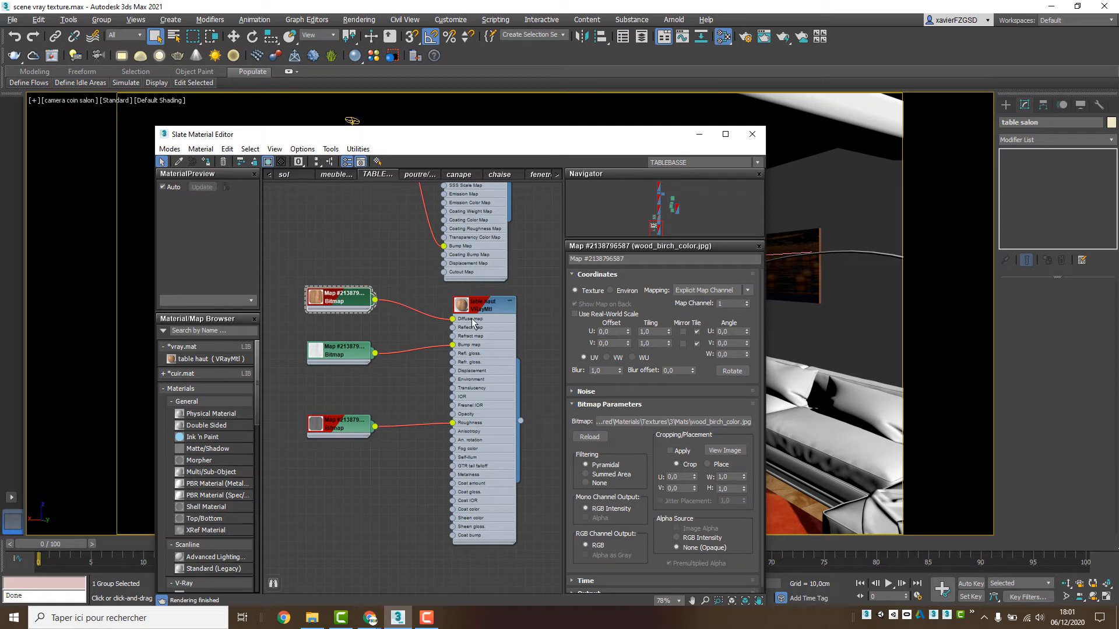
{"action": "middle_click_drag", "start_coordinate": [523, 247], "coordinate": [487, 343]}
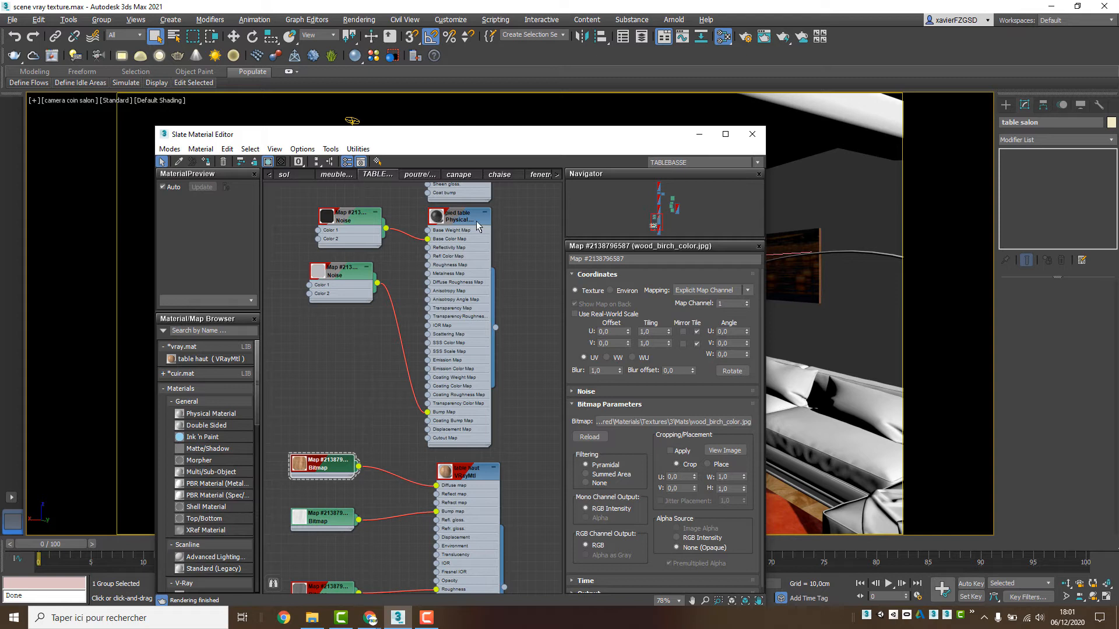
{"action": "middle_click_drag", "start_coordinate": [456, 400], "coordinate": [420, 344]}
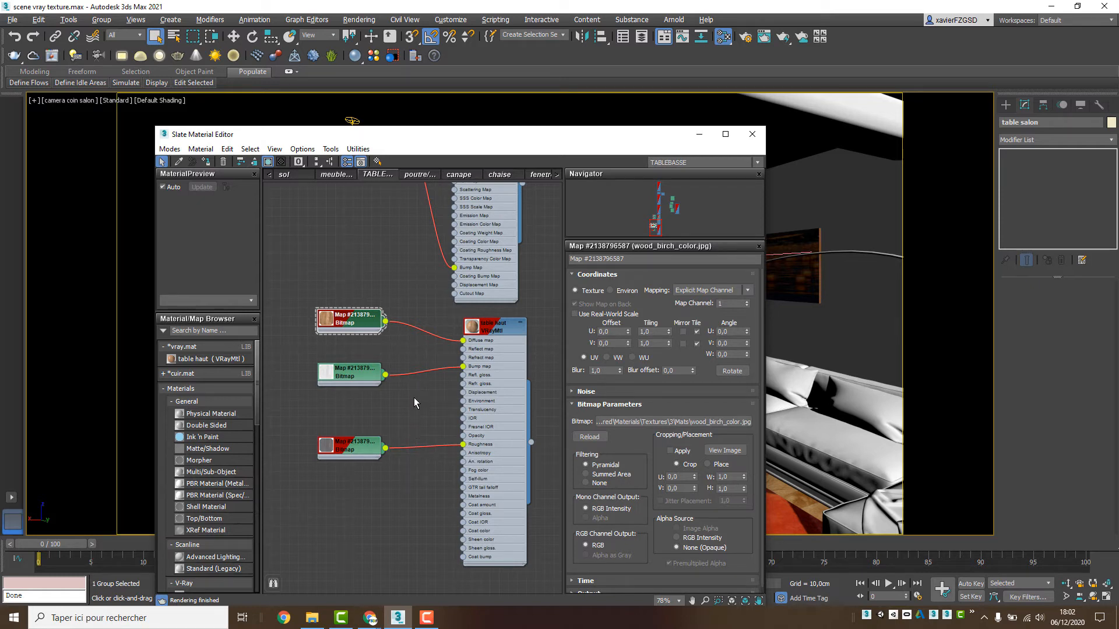
{"action": "left_click_drag", "start_coordinate": [339, 324], "coordinate": [348, 324]}
{"action": "left_click", "coordinate": [354, 319]}
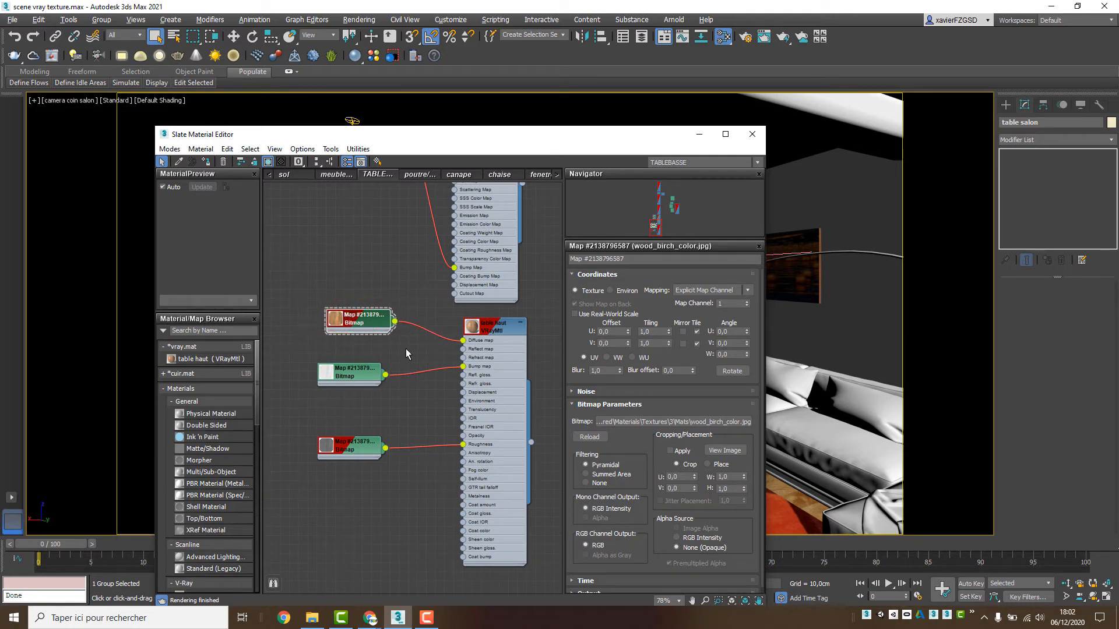
{"action": "middle_click_drag", "start_coordinate": [411, 371], "coordinate": [416, 368]}
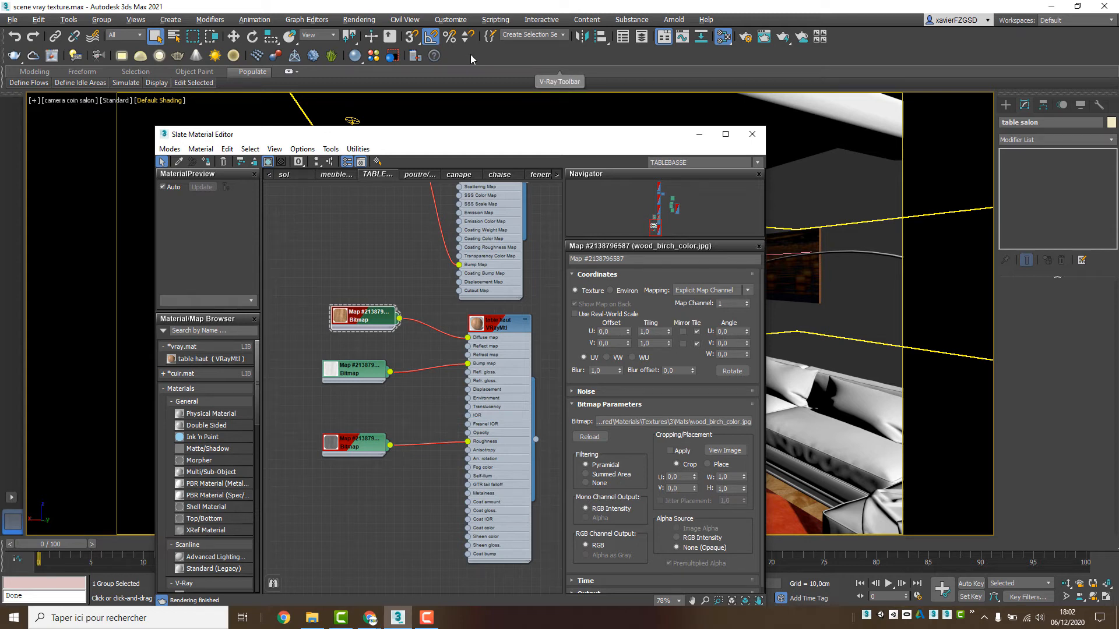
- Customize the V-Ray Toolbar by adding the VRay action "Converts 3dsMax V-Ray materials to a .vrmat file"
{"action": "right_click", "coordinate": [470, 54]}
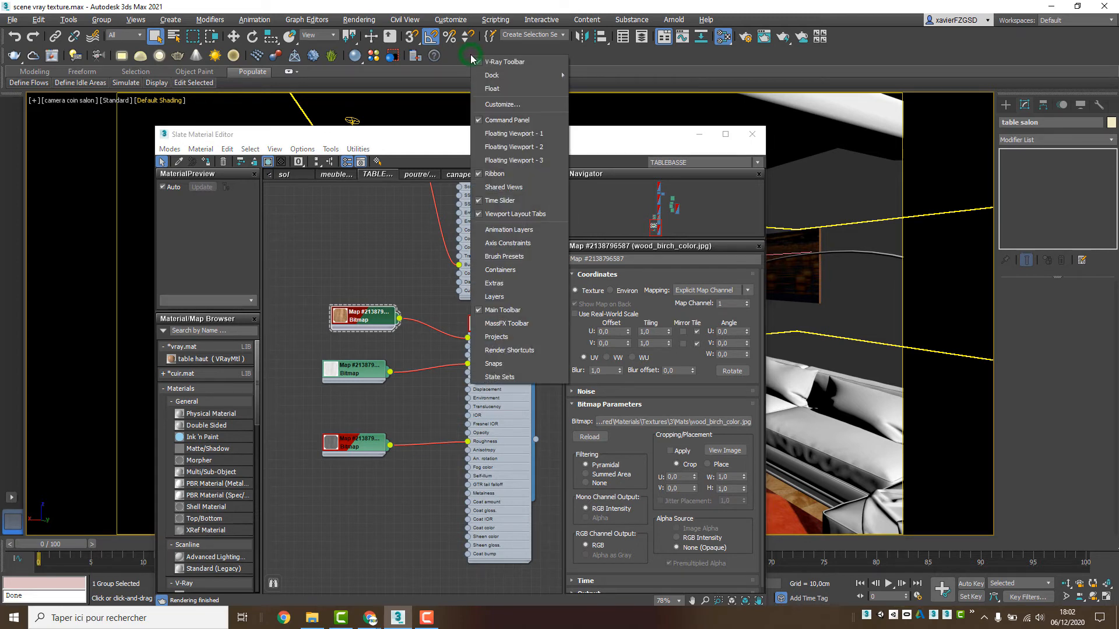
{"action": "left_click", "coordinate": [493, 105]}
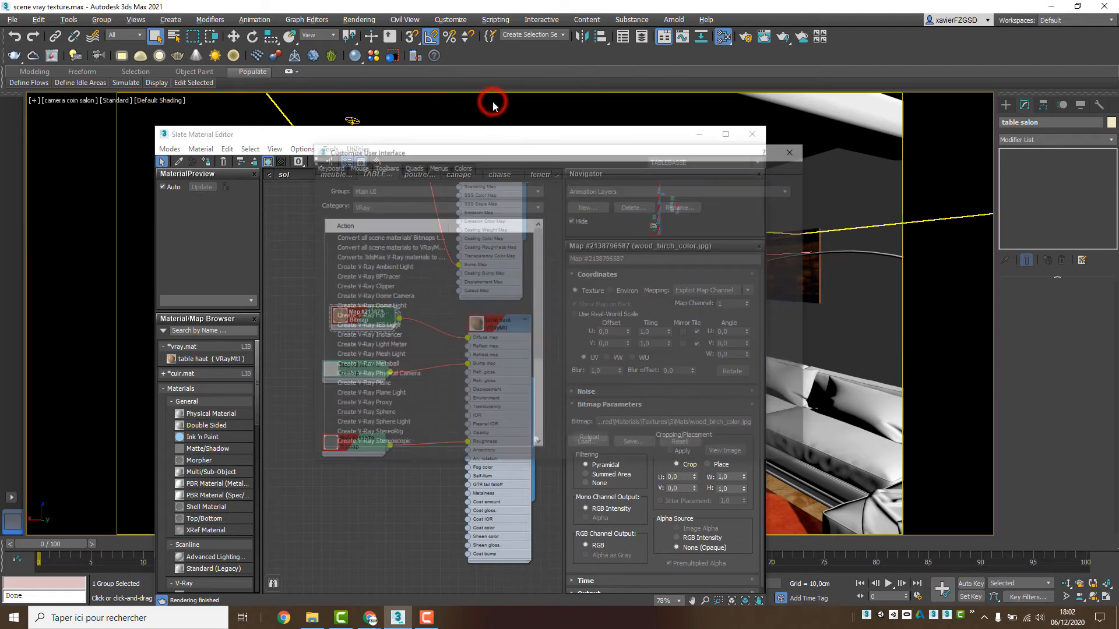
{"action": "left_click", "coordinate": [393, 206]}
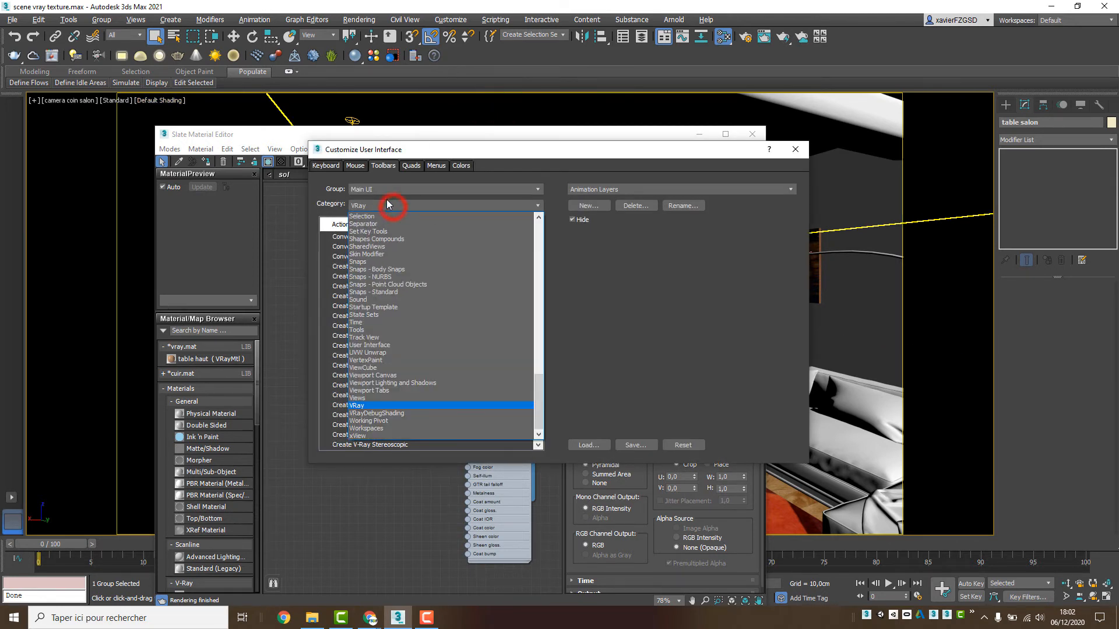
{"action": "left_click", "coordinate": [365, 406]}
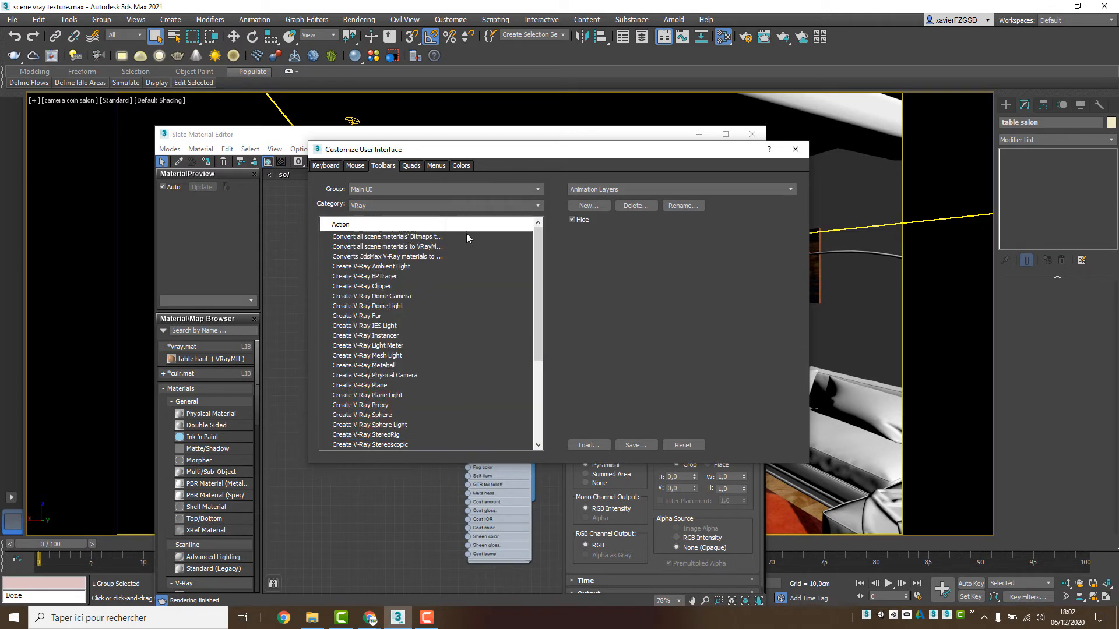
{"action": "left_click_drag", "start_coordinate": [488, 223], "coordinate": [517, 225]}
{"action": "left_click", "coordinate": [458, 257]}
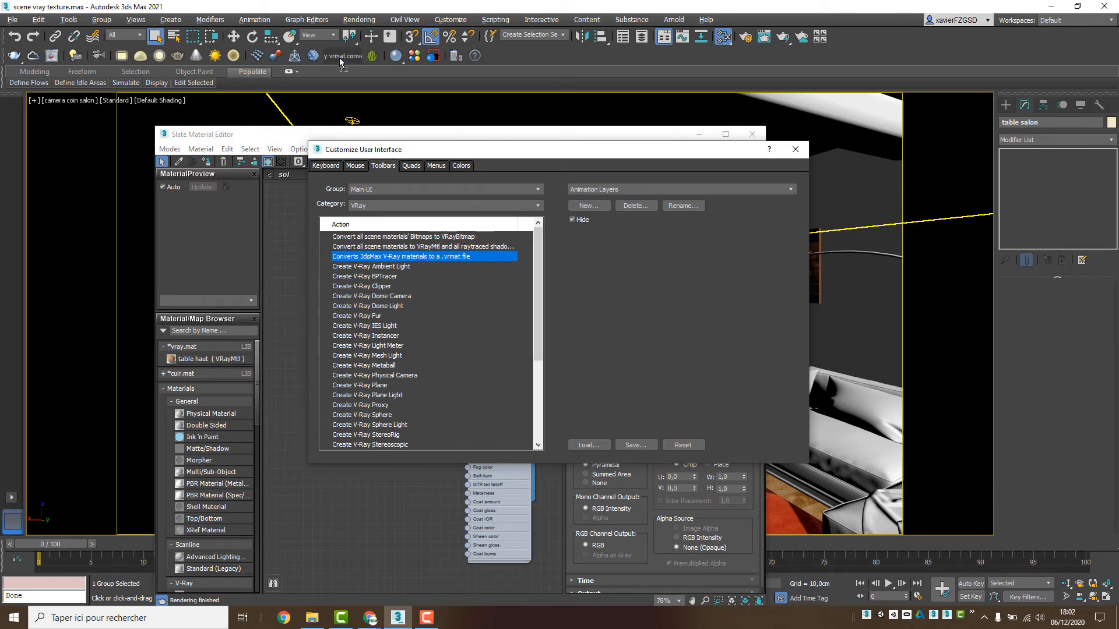
{"action": "left_click", "coordinate": [793, 151]}
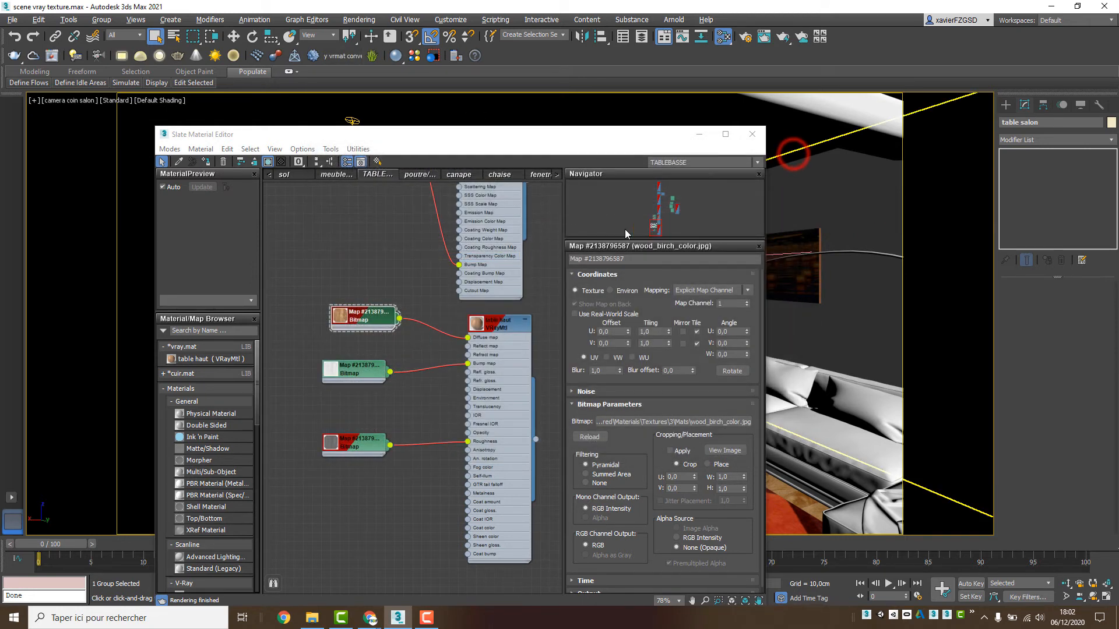
- Launch the .vrmat converter and place it beside the Slate Material Editor so both windows are usable
{"action": "left_click", "coordinate": [350, 55]}
{"action": "left_click_drag", "start_coordinate": [611, 249], "coordinate": [110, 248]}
{"action": "left_click_drag", "start_coordinate": [353, 134], "coordinate": [459, 70]}
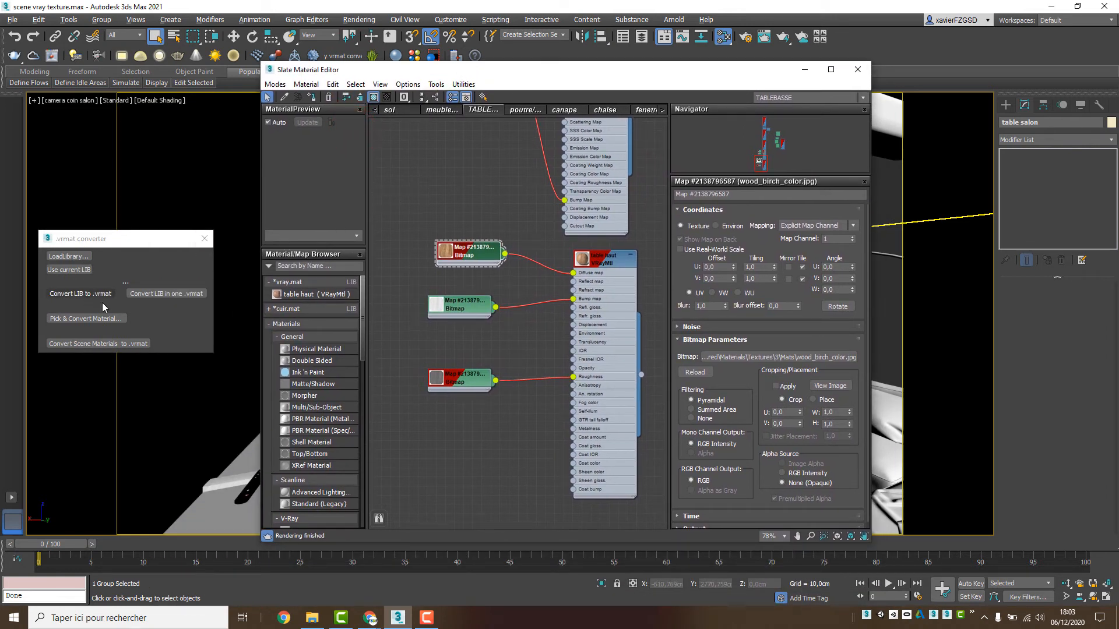
{"action": "left_click", "coordinate": [70, 296]}
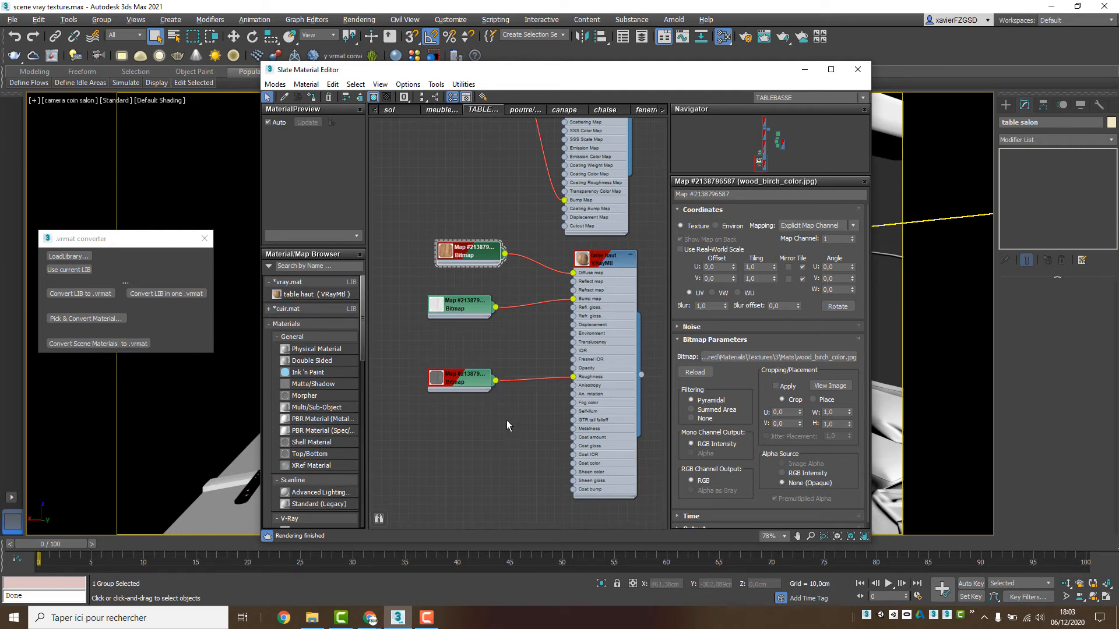
{"action": "middle_click_drag", "start_coordinate": [524, 305], "coordinate": [521, 295]}
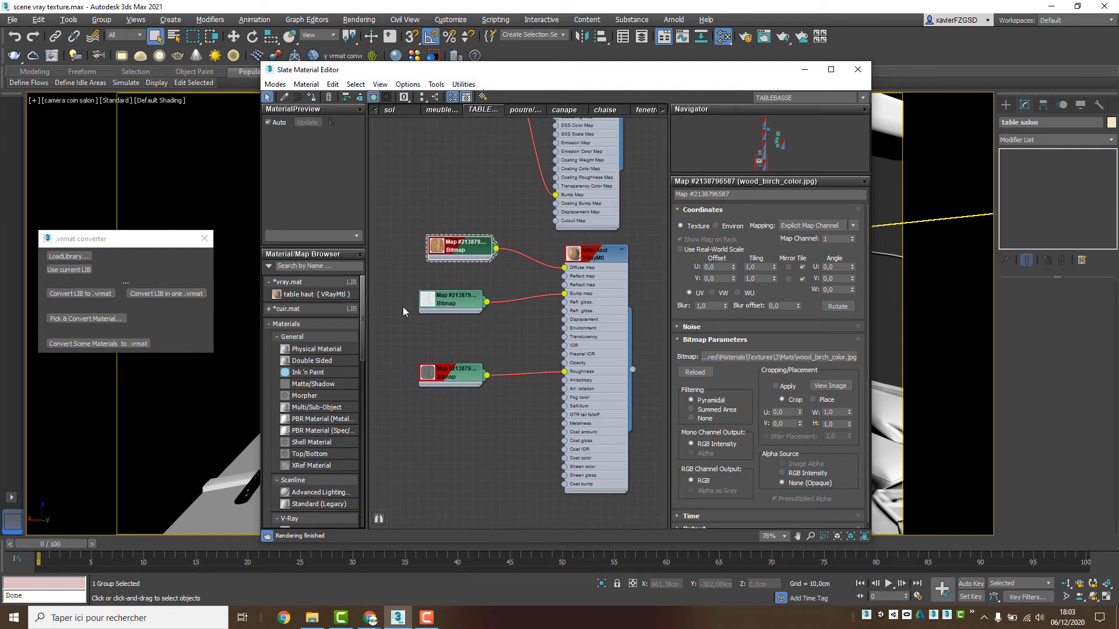
- Pick the table haut material from the vray.mat library for conversion to .vrmat
{"action": "left_click", "coordinate": [88, 320]}
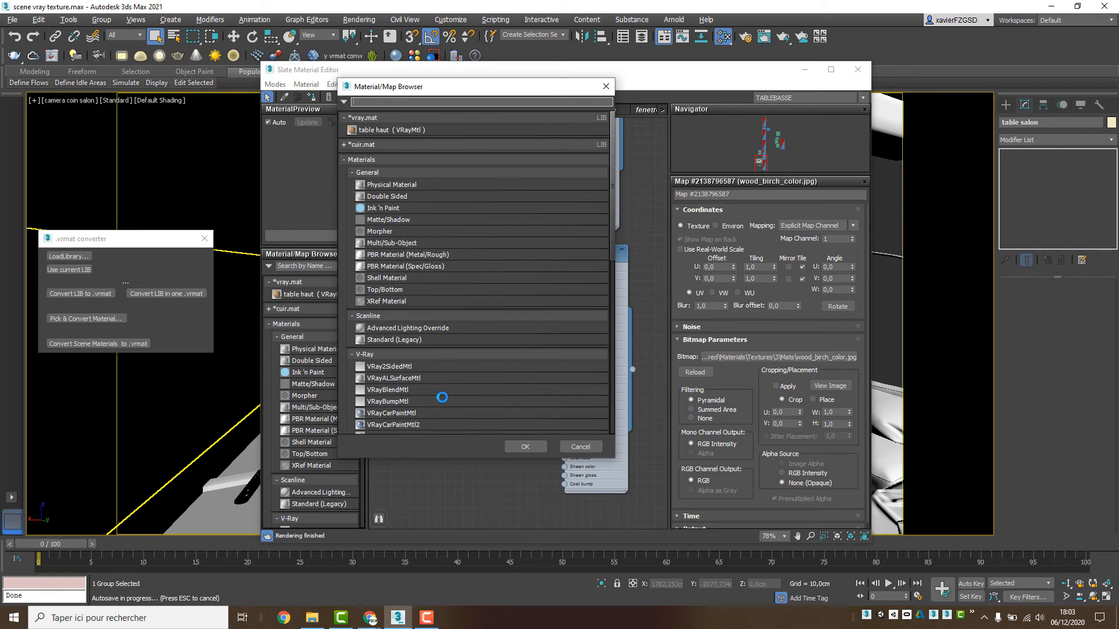
{"action": "left_click", "coordinate": [408, 130]}
{"action": "left_click", "coordinate": [527, 446]}
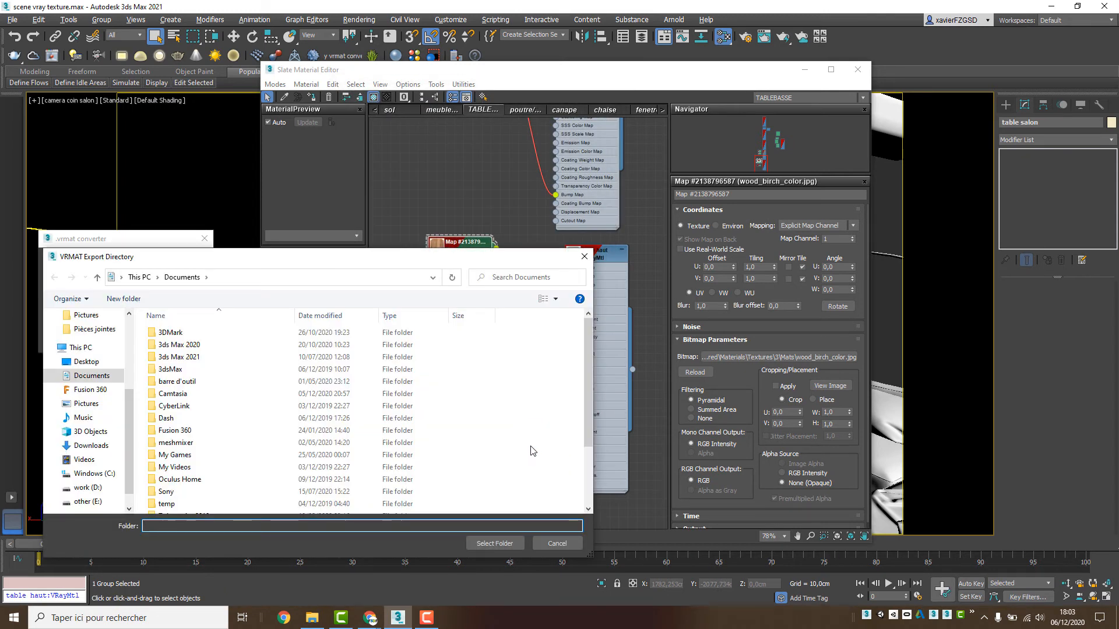
- Export the converted material to the materiallibraries folder under vray elearning > vray elearning enr on the work (D:) drive
{"action": "left_click", "coordinate": [104, 488]}
{"action": "scroll", "coordinate": [186, 480], "scroll_direction": "down", "scroll_amount": 2}
{"action": "scroll", "coordinate": [187, 483], "scroll_direction": "down", "scroll_amount": 6}
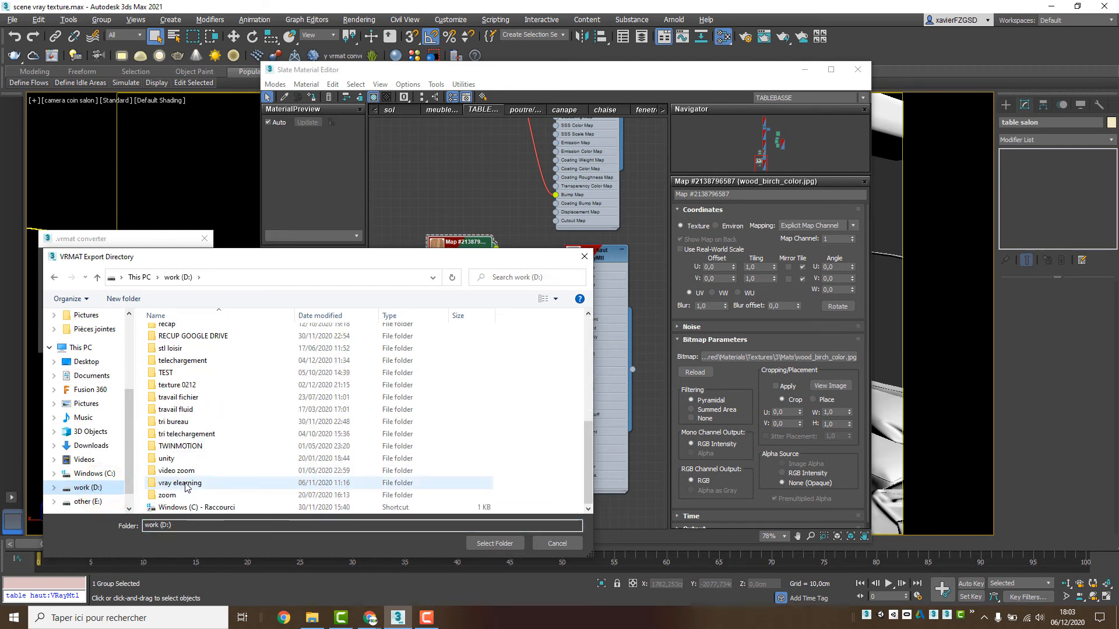
{"action": "double_click", "coordinate": [186, 487]}
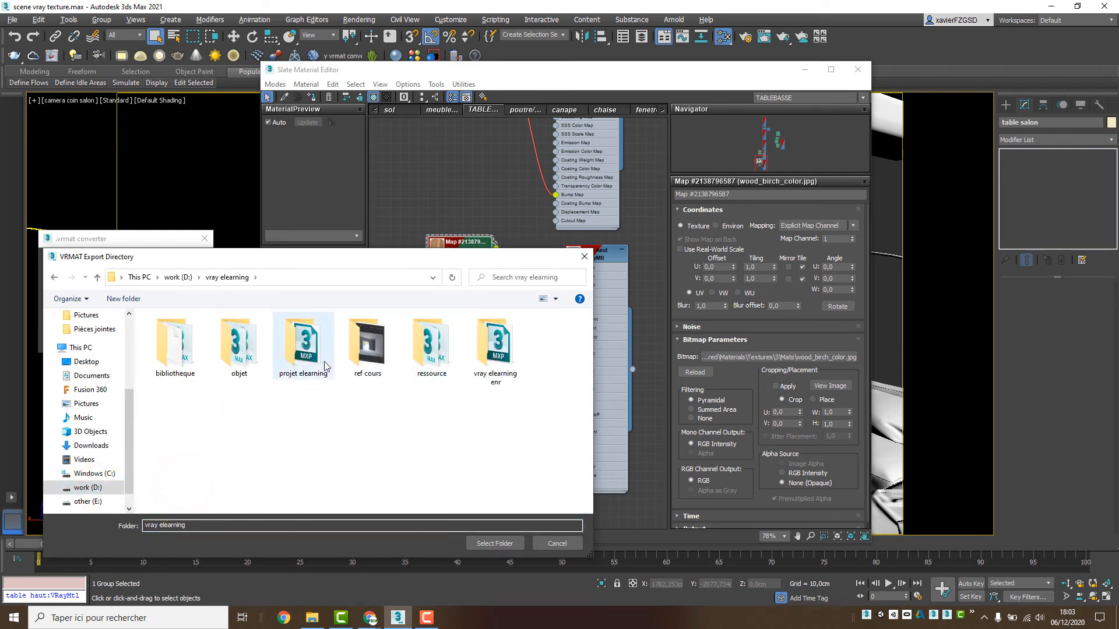
{"action": "double_click", "coordinate": [500, 356]}
{"action": "double_click", "coordinate": [204, 406]}
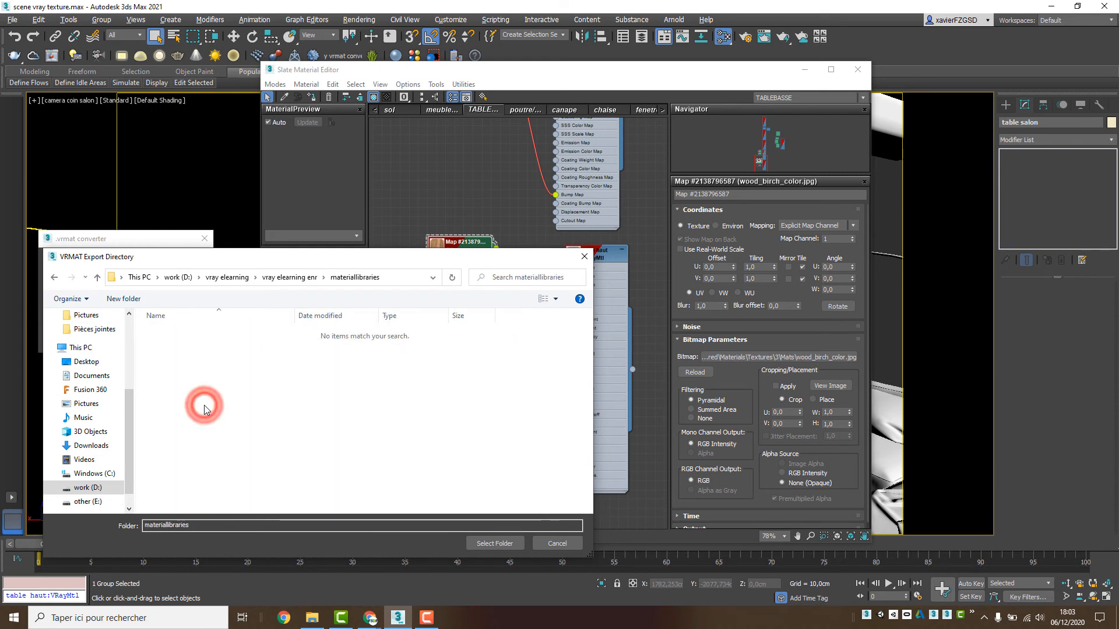
{"action": "double_click", "coordinate": [222, 526]}
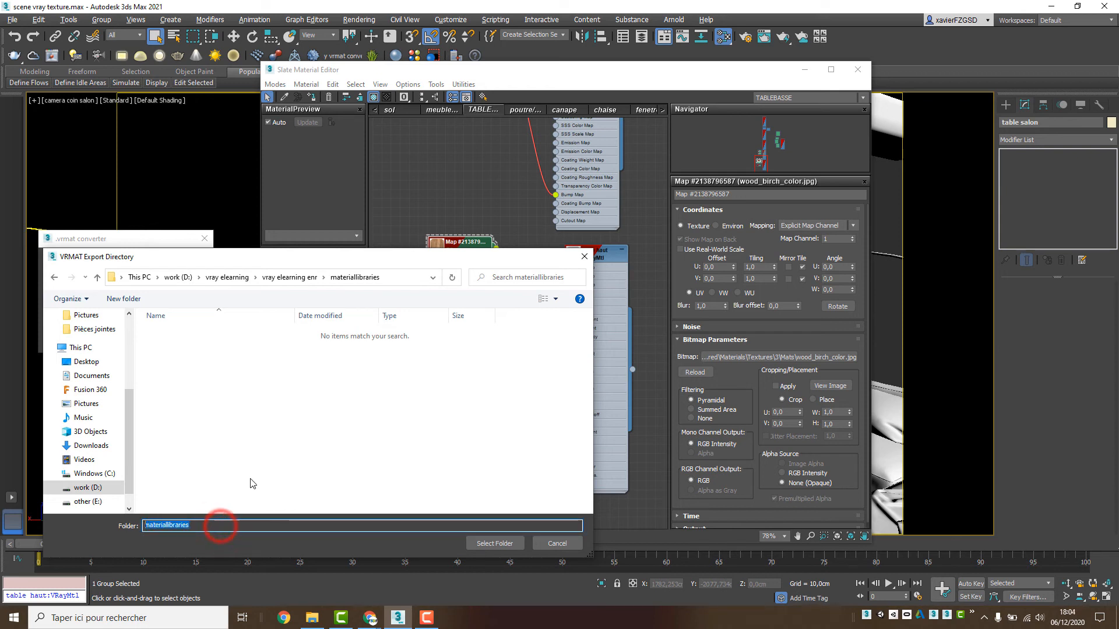
{"action": "left_click", "coordinate": [487, 544]}
{"action": "left_click", "coordinate": [494, 545]}
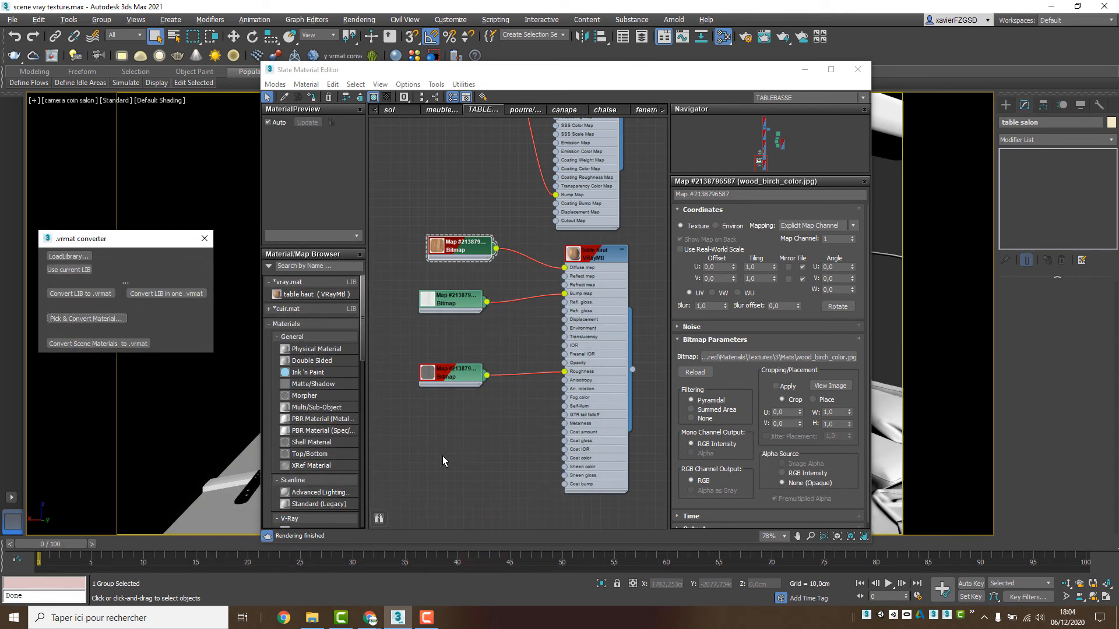
- Switch to File Explorer and inspect the exported files in the table haut folder of materiallibraries
{"action": "left_click", "coordinate": [312, 618]}
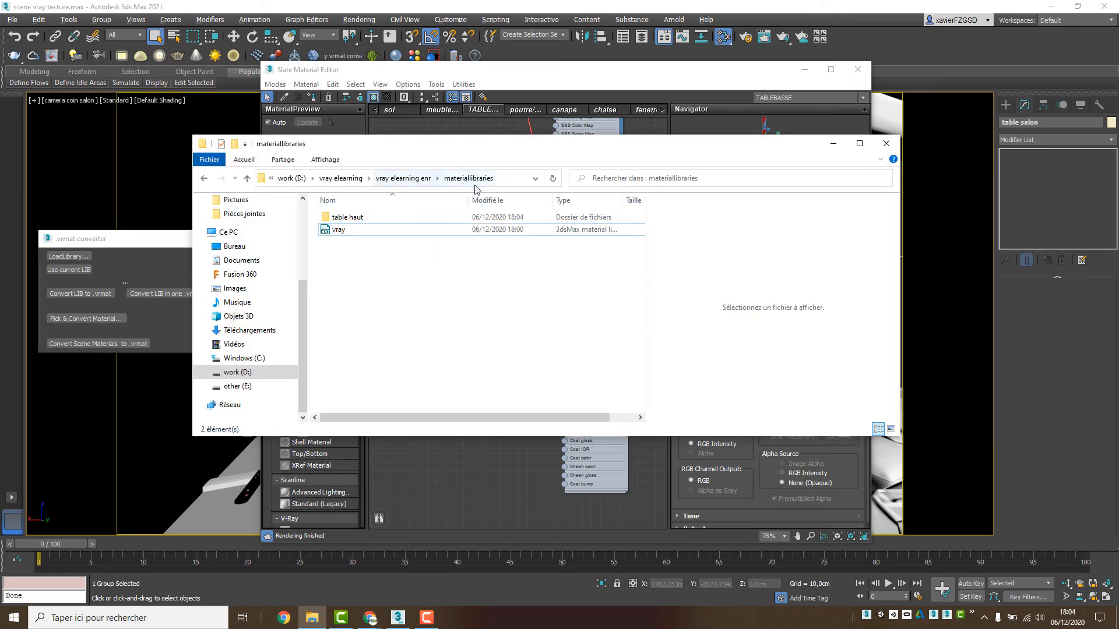
{"action": "double_click", "coordinate": [356, 219]}
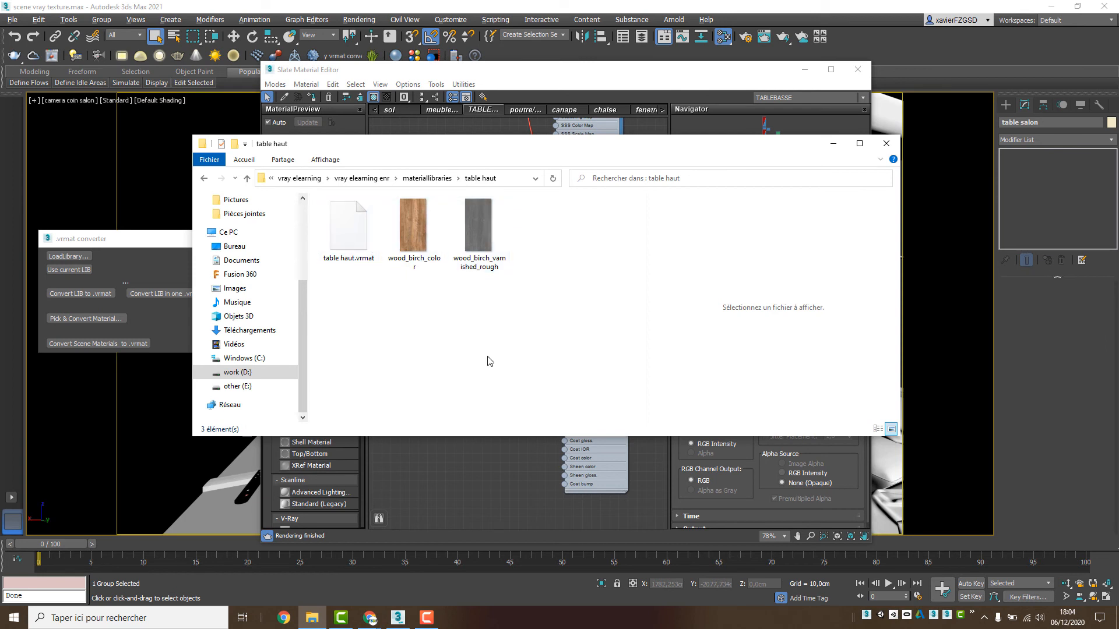
{"action": "left_click", "coordinate": [886, 144]}
- Add a VRayVRmatMtl material to the TABLEBASSE view, in the empty area below the table haut material nodes
{"action": "middle_click_drag", "start_coordinate": [513, 349], "coordinate": [517, 215]}
{"action": "middle_click_drag", "start_coordinate": [464, 373], "coordinate": [443, 353]}
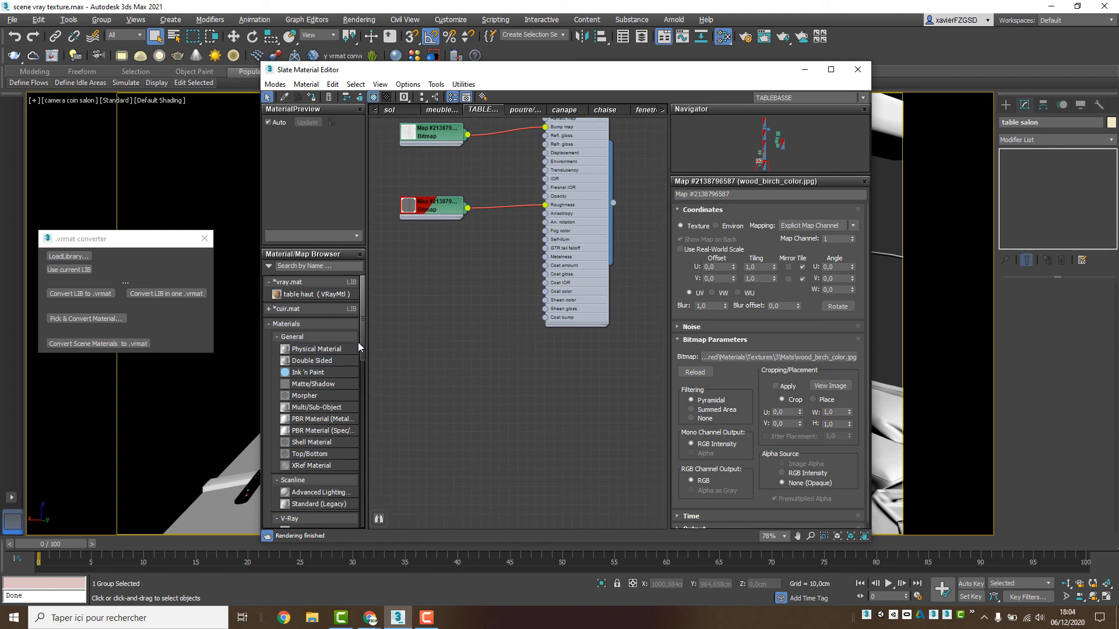
{"action": "left_click_drag", "start_coordinate": [362, 348], "coordinate": [362, 466]}
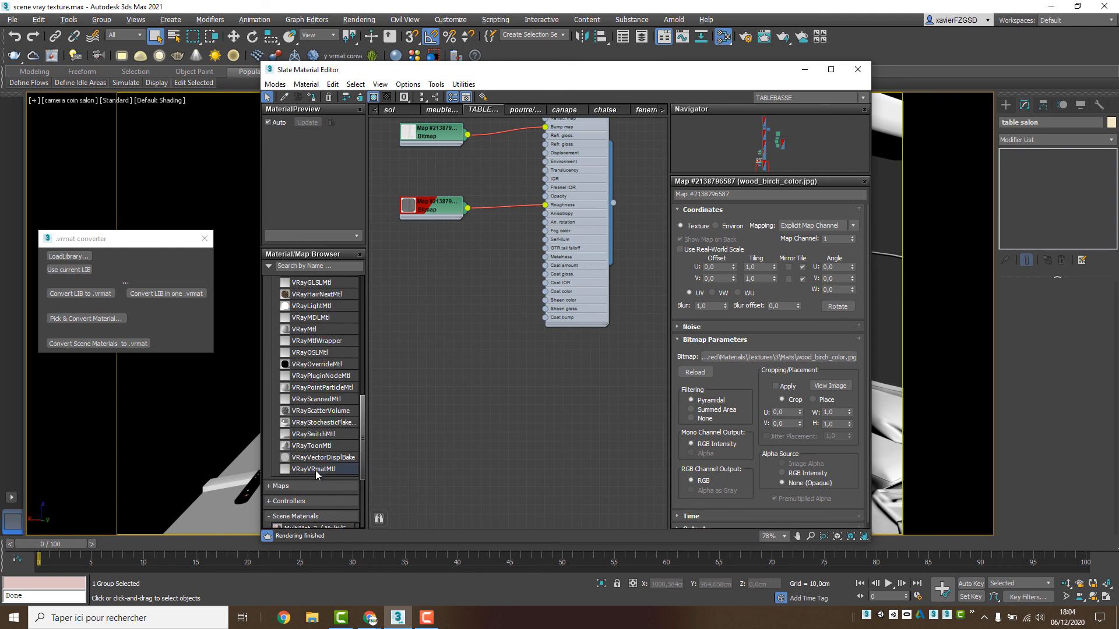
{"action": "left_click_drag", "start_coordinate": [320, 474], "coordinate": [500, 390]}
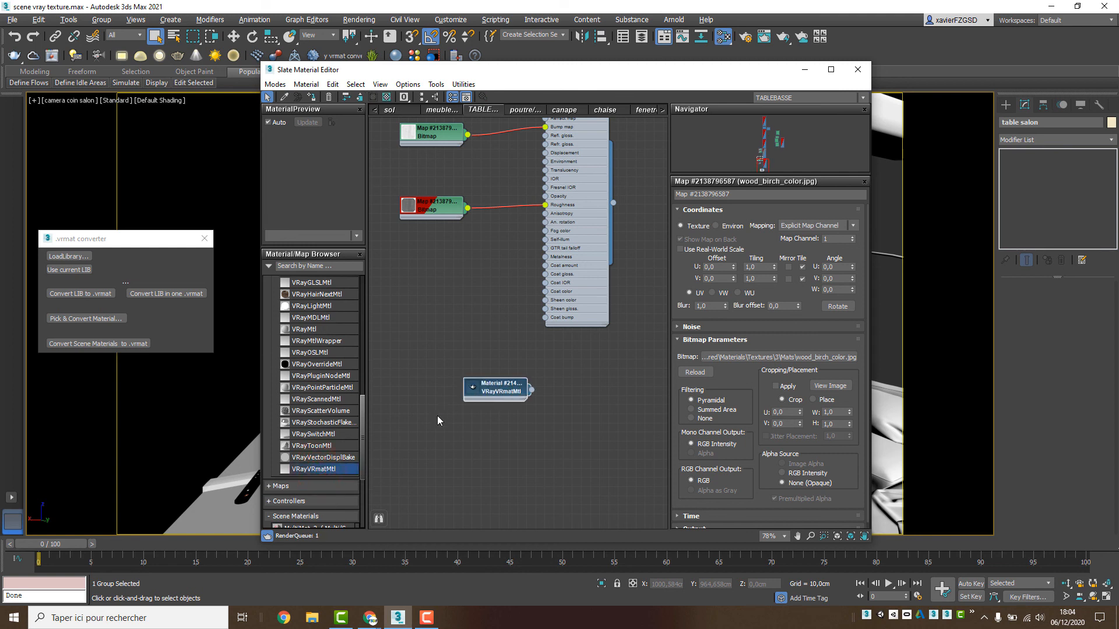
- Load table haut.vrmat from the materiallibraries > table haut folder into the new VRayVRmatMtl material
{"action": "double_click", "coordinate": [513, 392]}
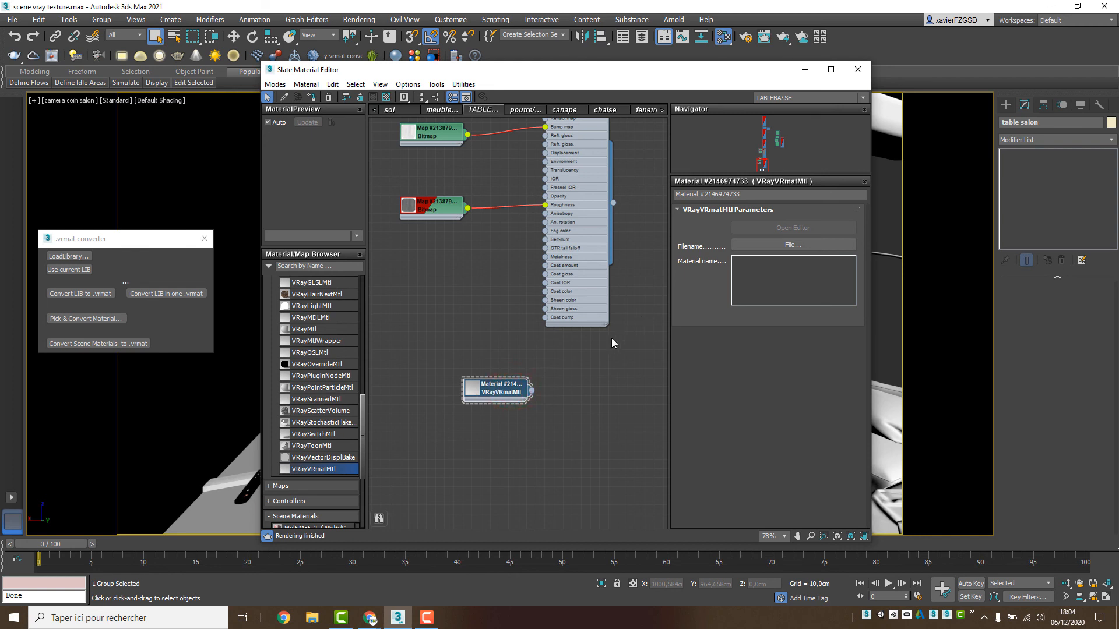
{"action": "left_click", "coordinate": [790, 247]}
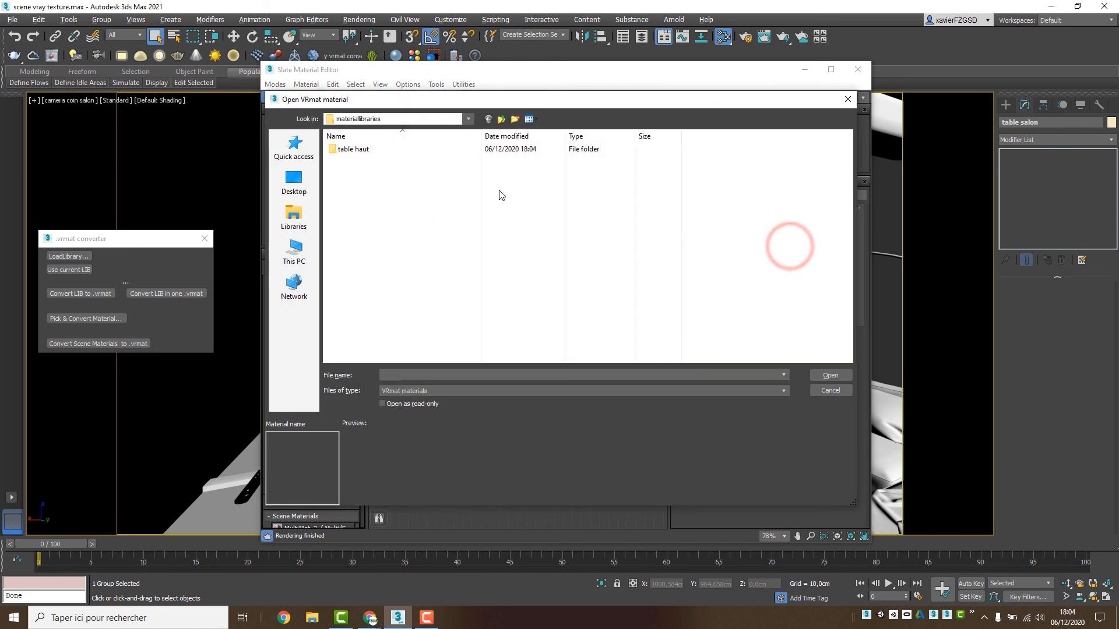
{"action": "double_click", "coordinate": [378, 147]}
{"action": "double_click", "coordinate": [362, 184]}
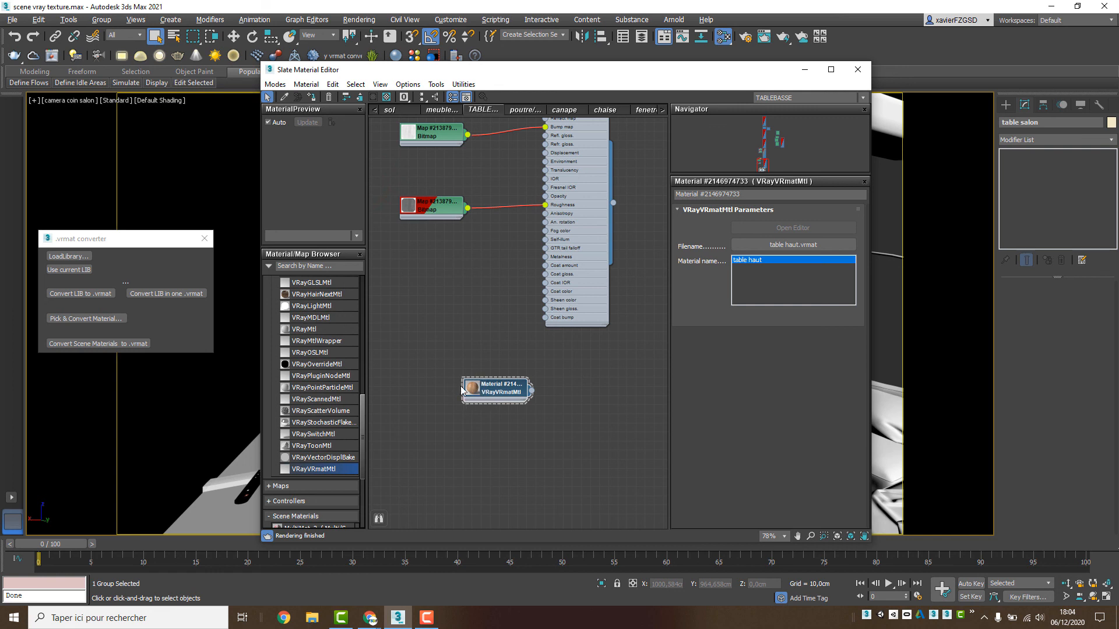
- Assign the VRayVRmatMtl material to the coffee table top in the camera view, moving the Slate Material Editor aside for access
{"action": "left_click_drag", "start_coordinate": [570, 72], "coordinate": [291, 71]}
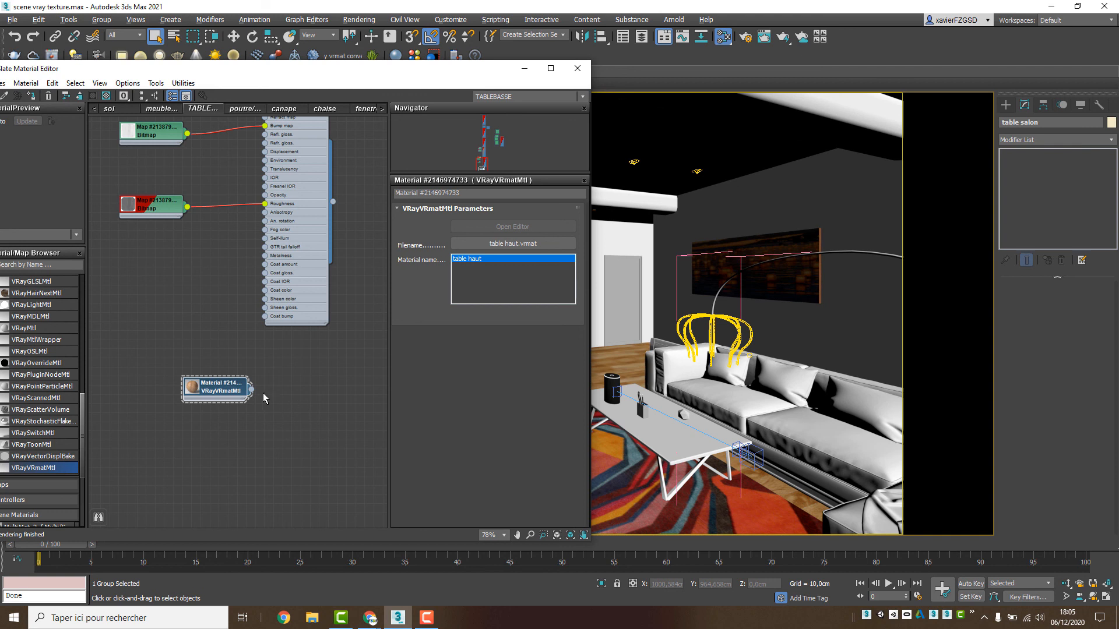
{"action": "left_click_drag", "start_coordinate": [251, 389], "coordinate": [641, 411]}
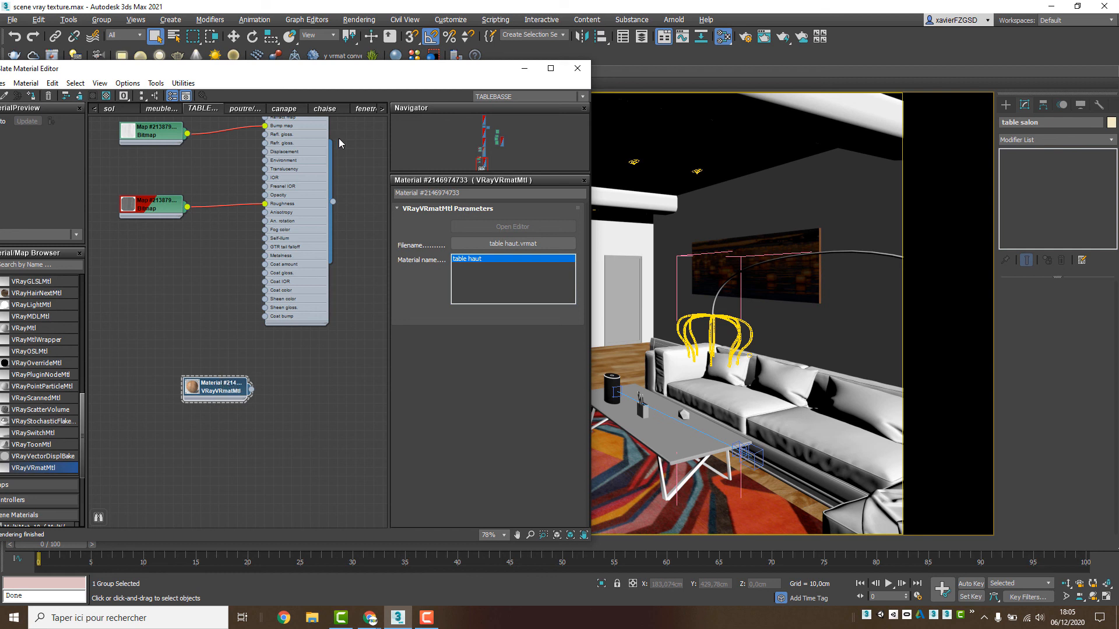
{"action": "left_click_drag", "start_coordinate": [383, 77], "coordinate": [651, 75]}
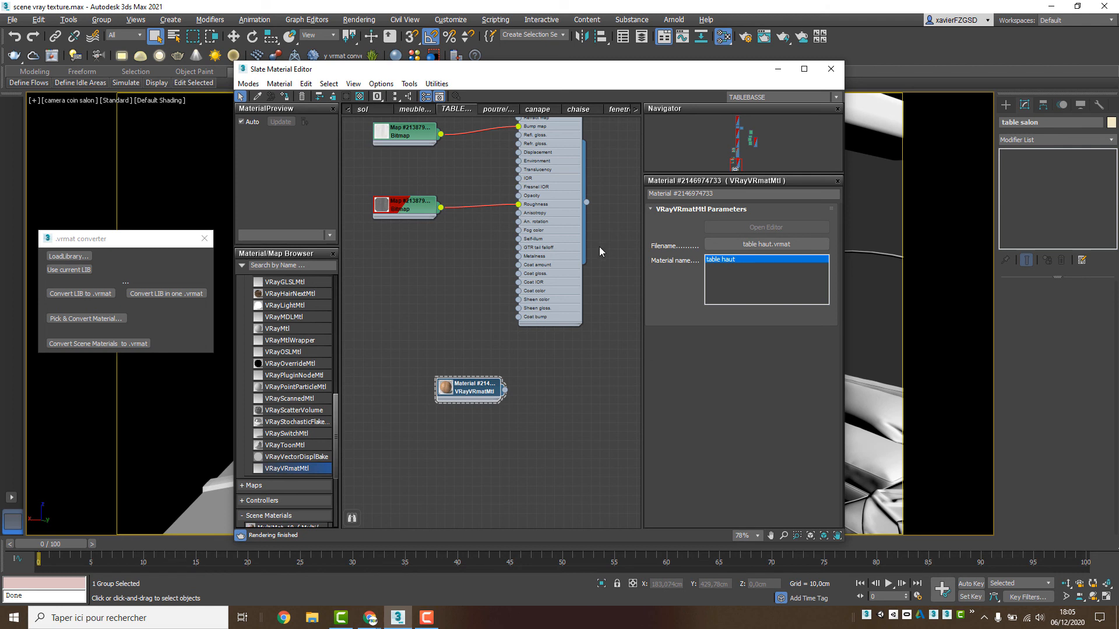
{"action": "left_click", "coordinate": [428, 620]}
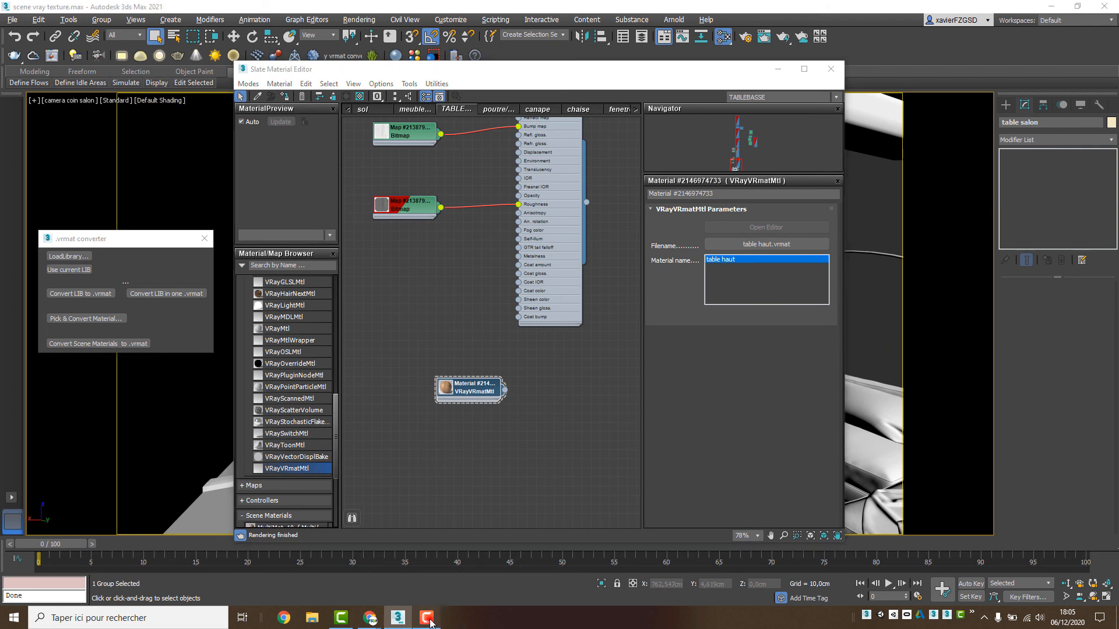